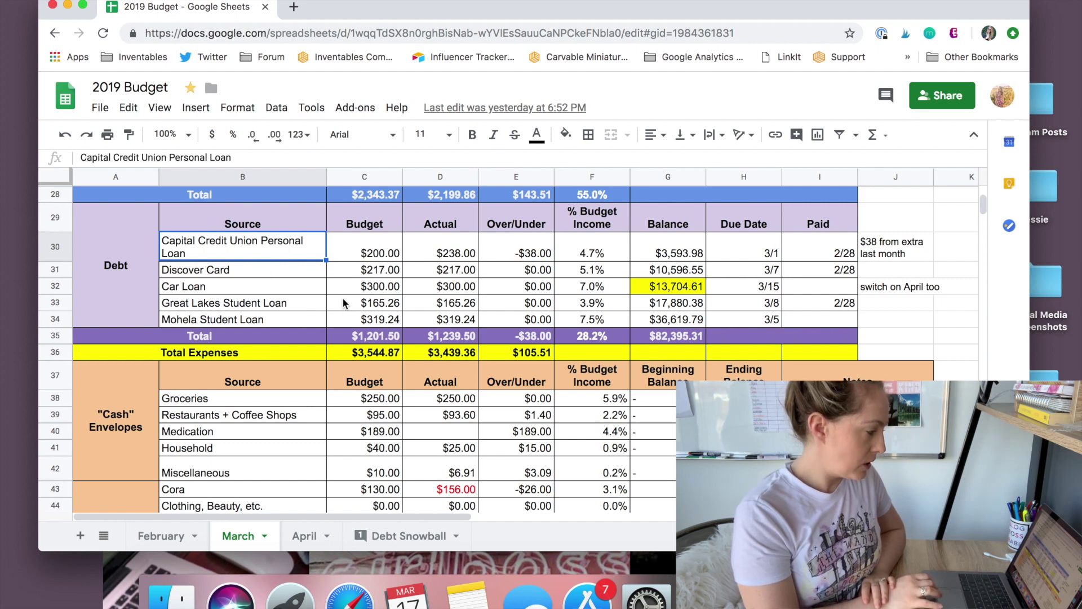
# Review the Capital Credit Union Personal Loan: $200.00 budget, $238.00 paid, 3593.98 balance, 4.7% share
pyautogui.click(277, 276)
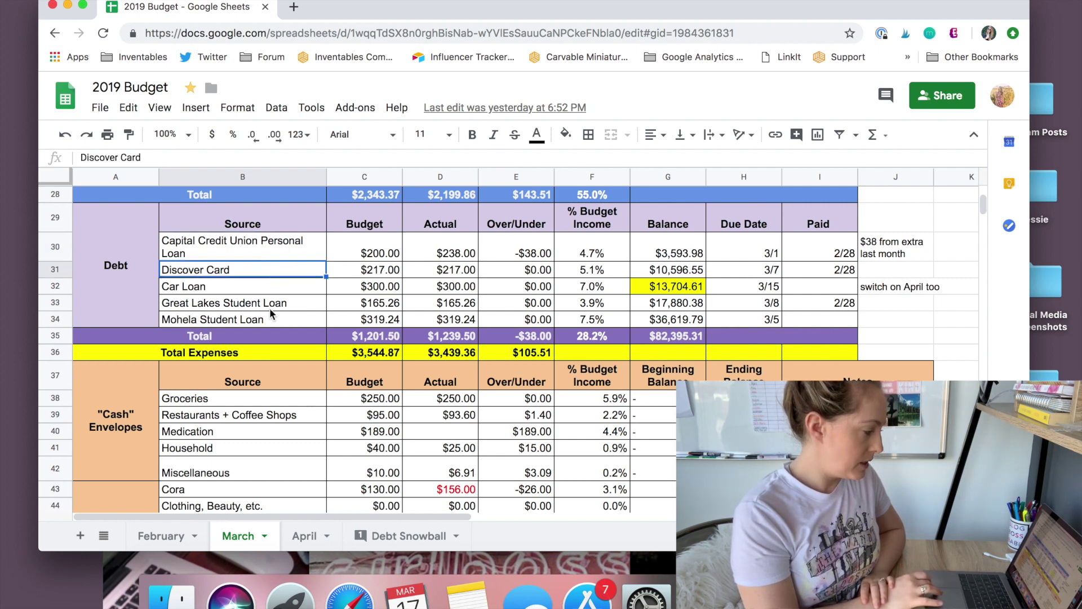
pyautogui.click(283, 255)
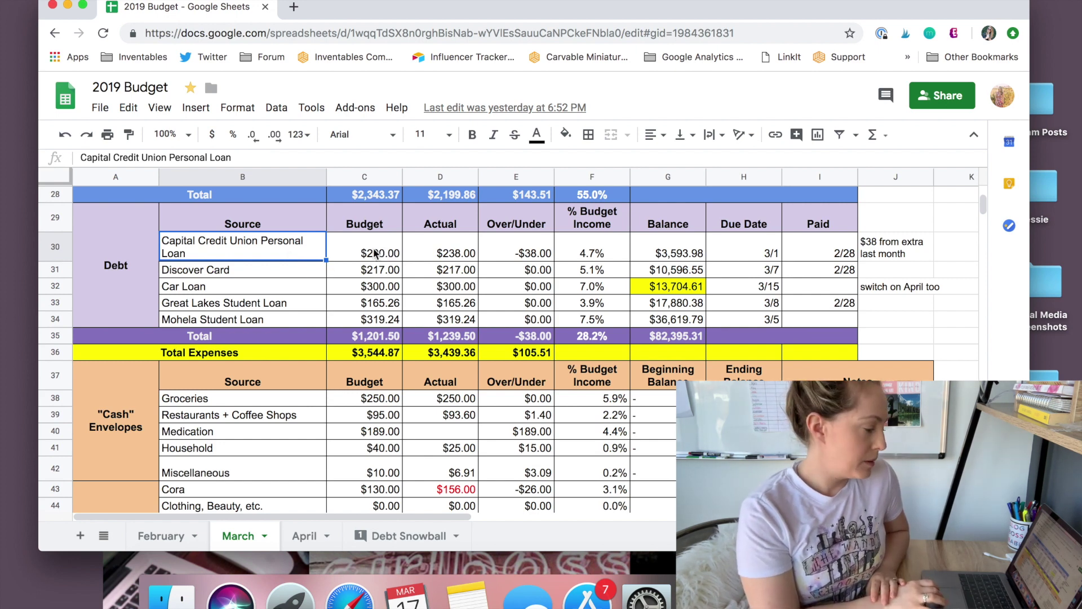
pyautogui.click(699, 248)
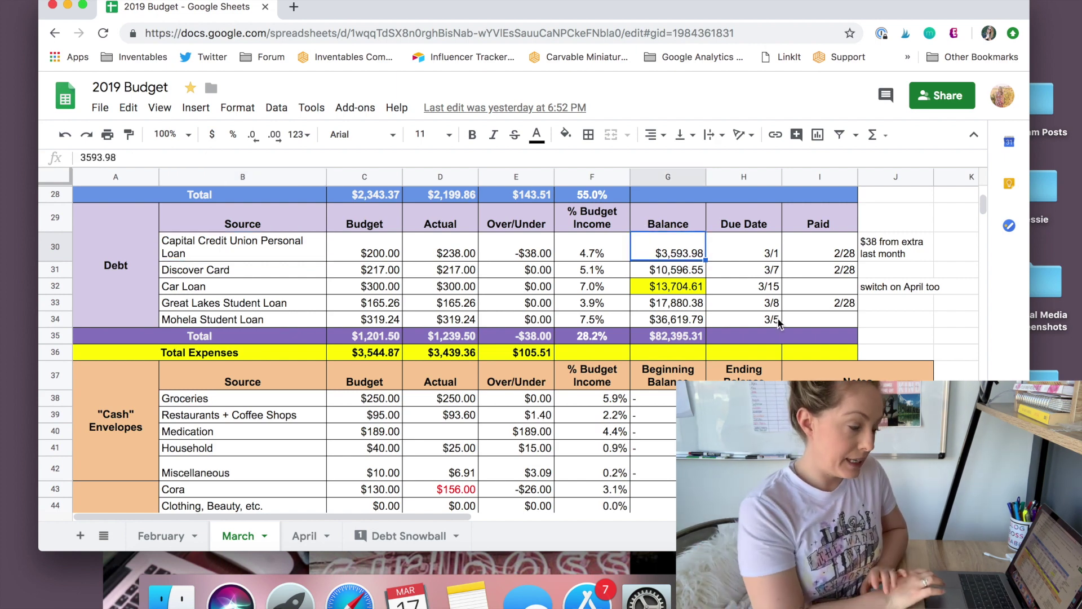
pyautogui.click(586, 255)
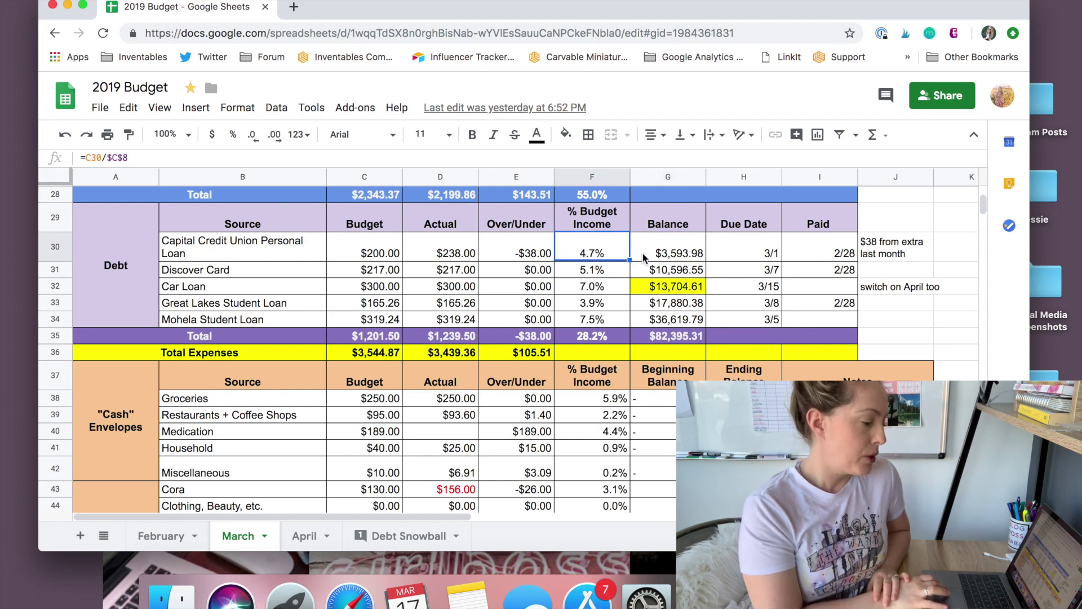
pyautogui.click(668, 259)
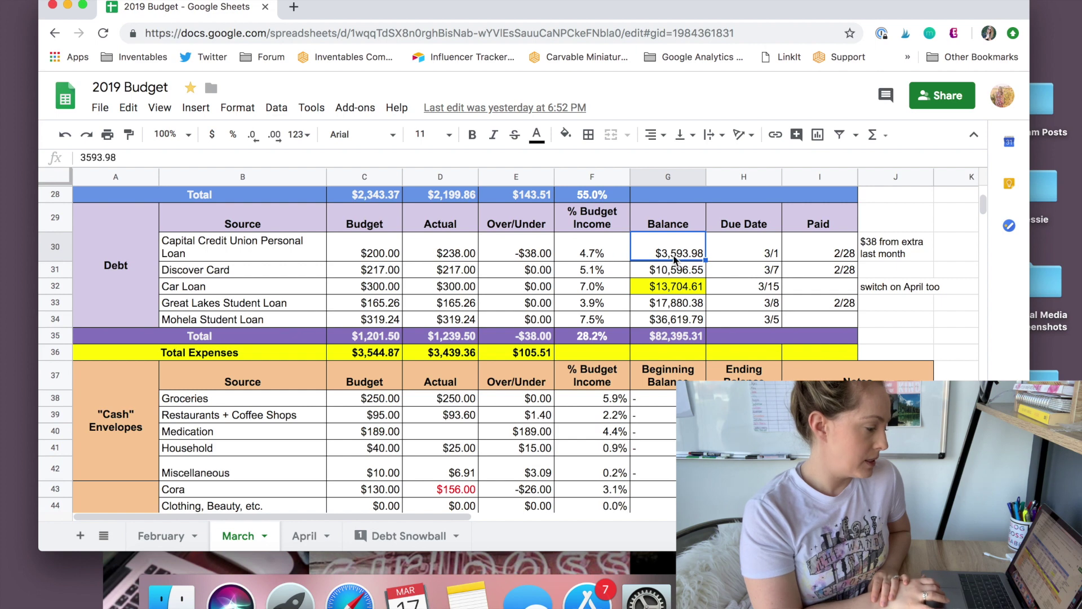
pyautogui.click(443, 253)
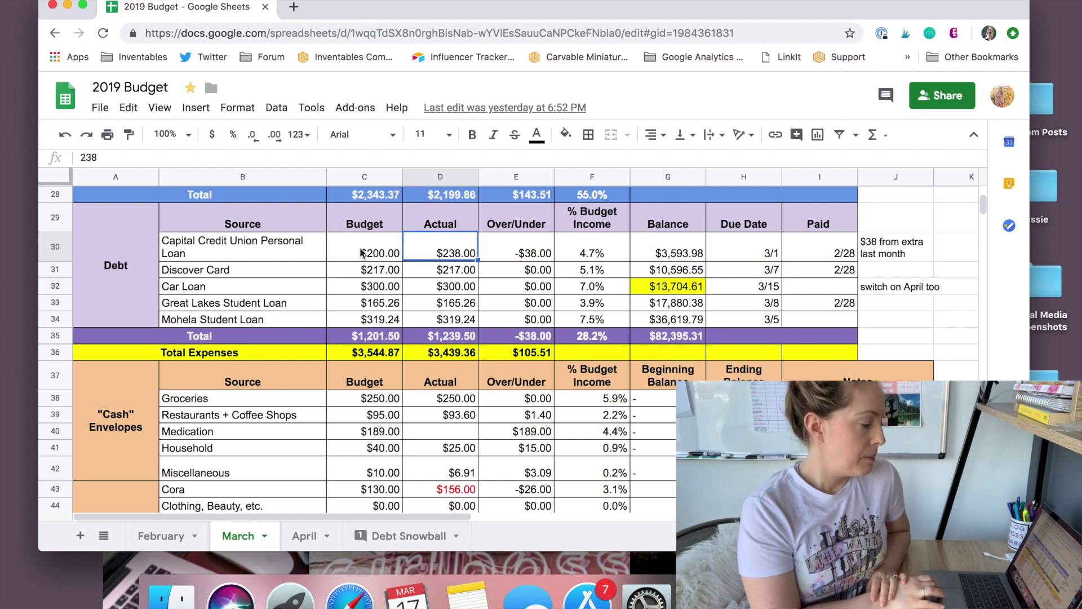
pyautogui.click(362, 252)
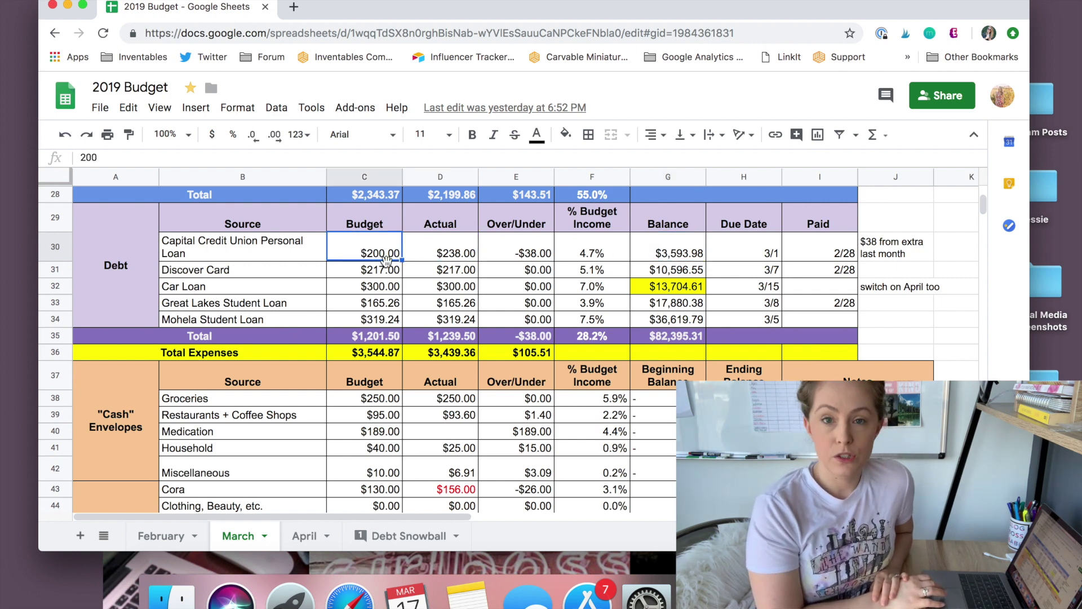
pyautogui.click(439, 260)
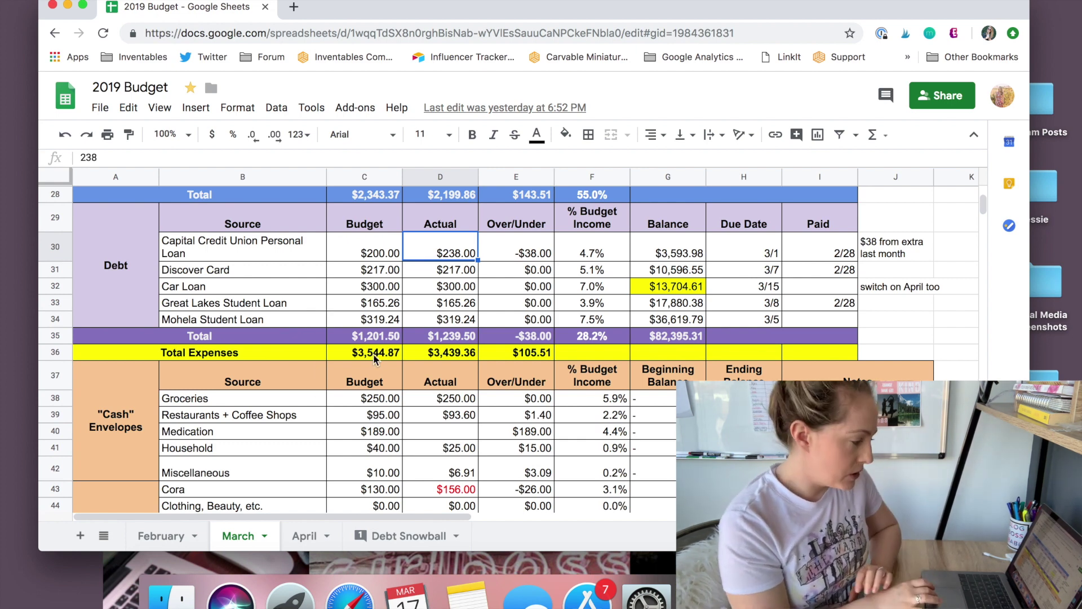
# Check the Discover Card's $10,596.55 balance against its $217.00 budget and $217.00 payment
pyautogui.click(668, 272)
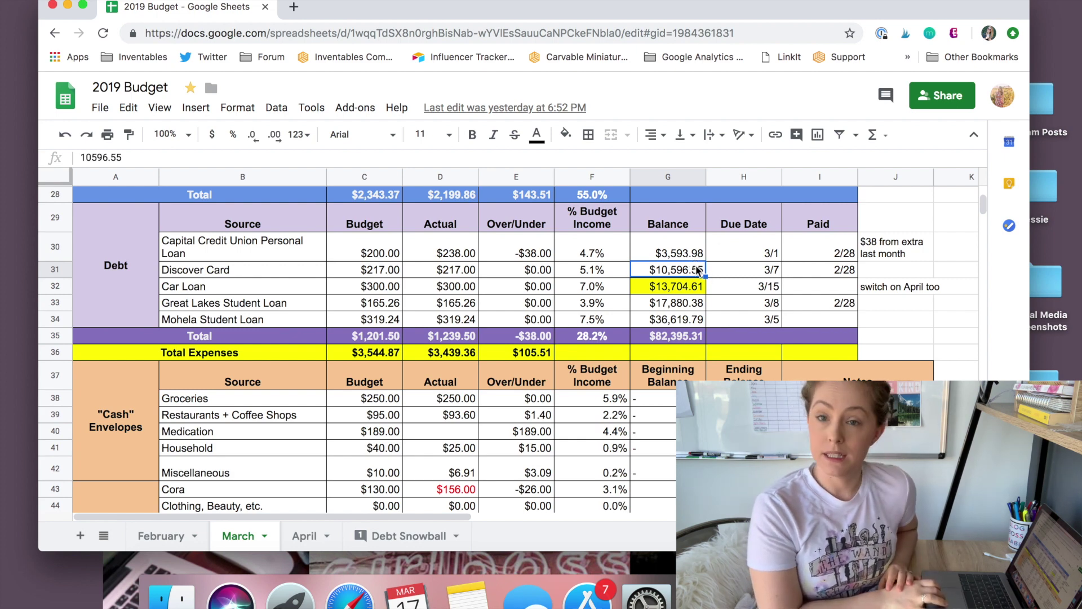
pyautogui.click(361, 274)
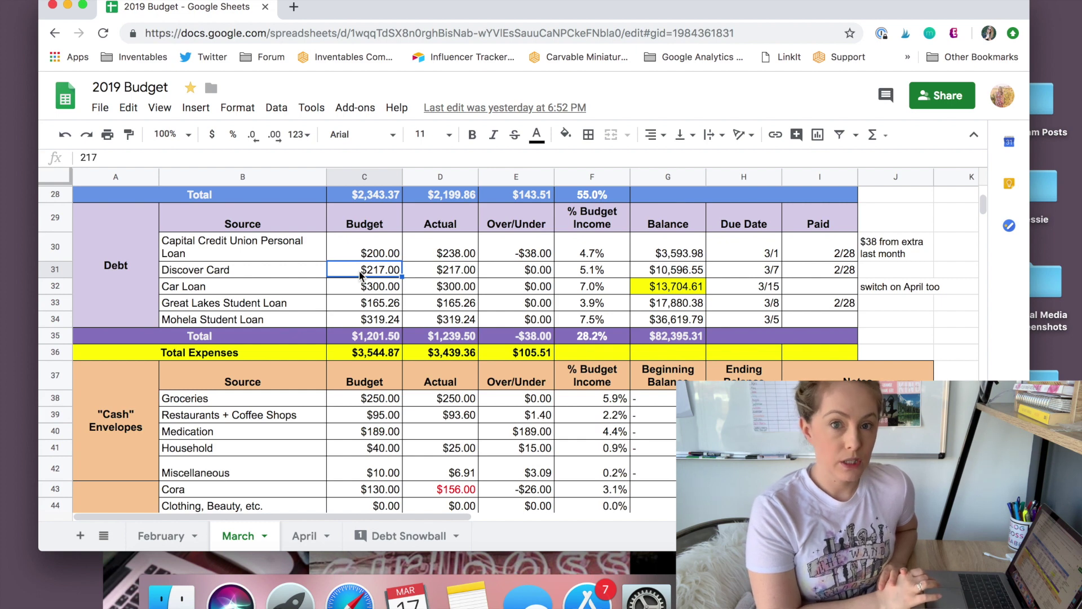
pyautogui.click(476, 272)
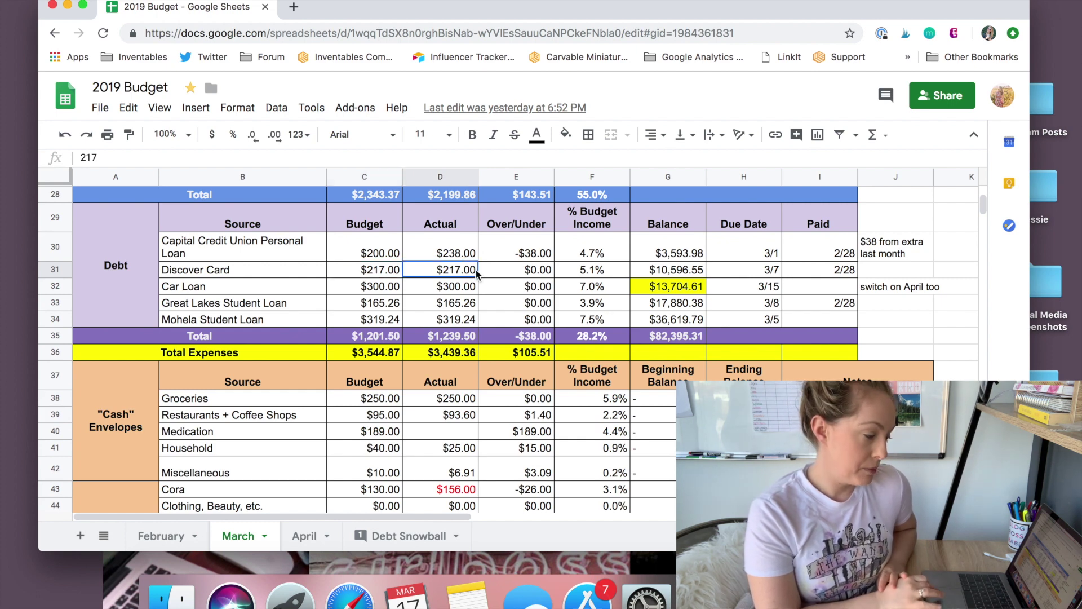
pyautogui.click(613, 274)
pyautogui.click(382, 303)
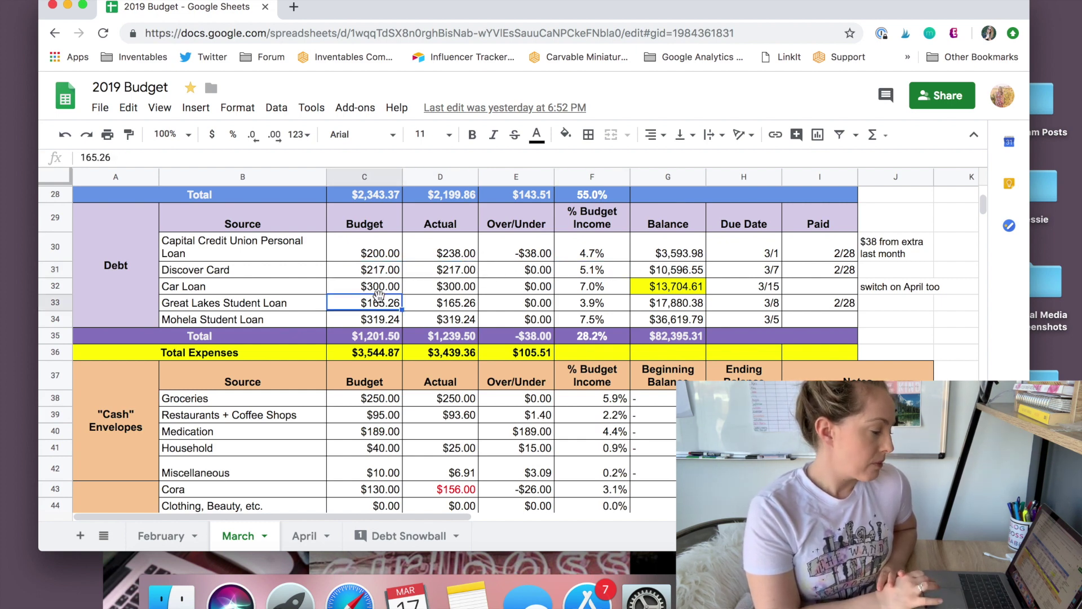
# Check the Car Loan's $300.00 budget and payment and its yellow $13,704.61 balance
pyautogui.click(384, 289)
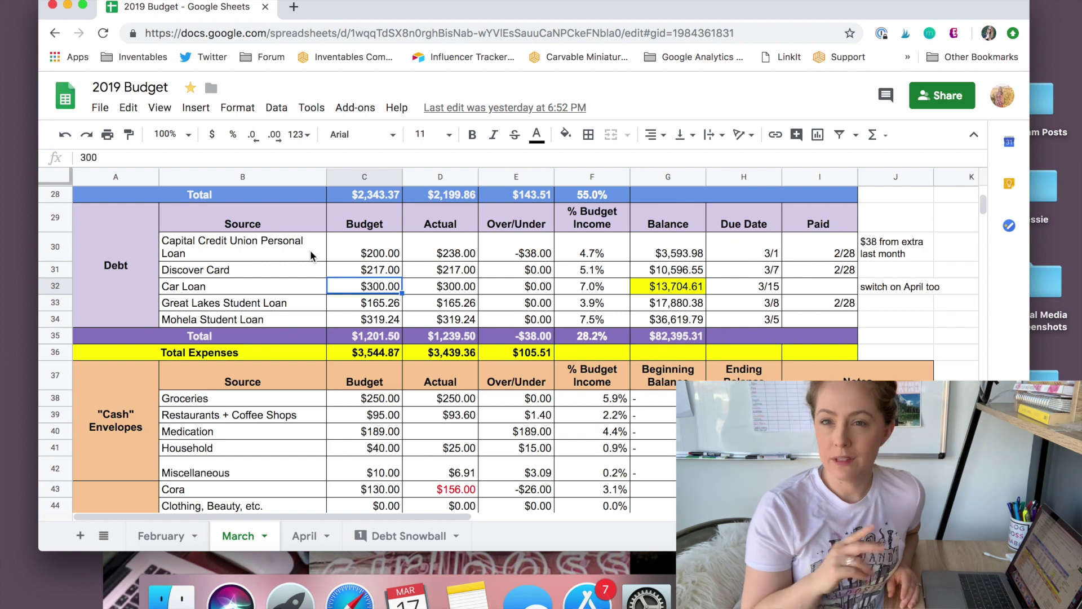
pyautogui.click(423, 291)
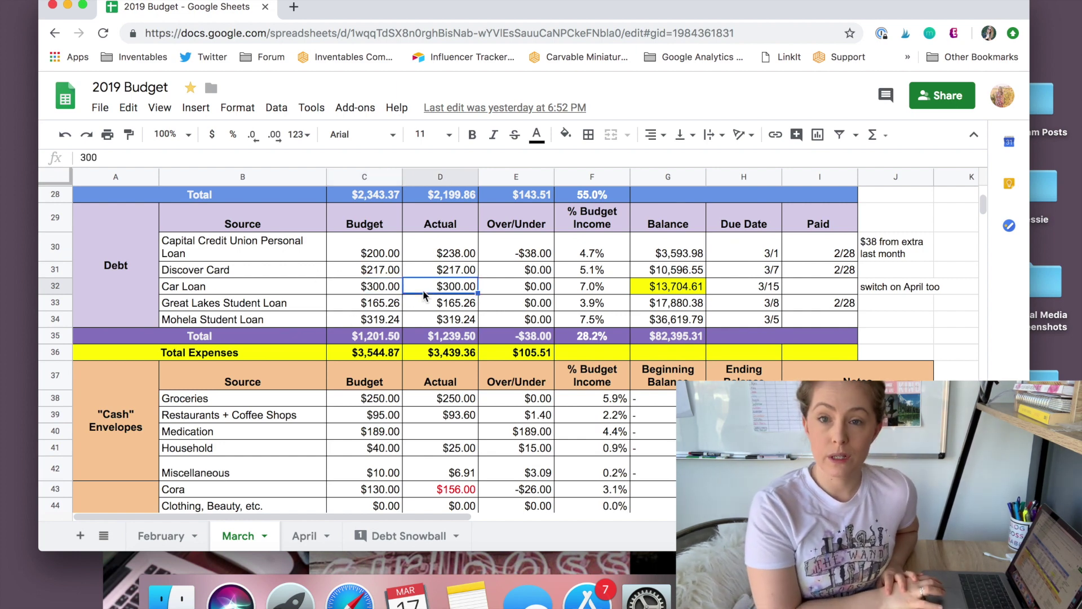
pyautogui.click(699, 287)
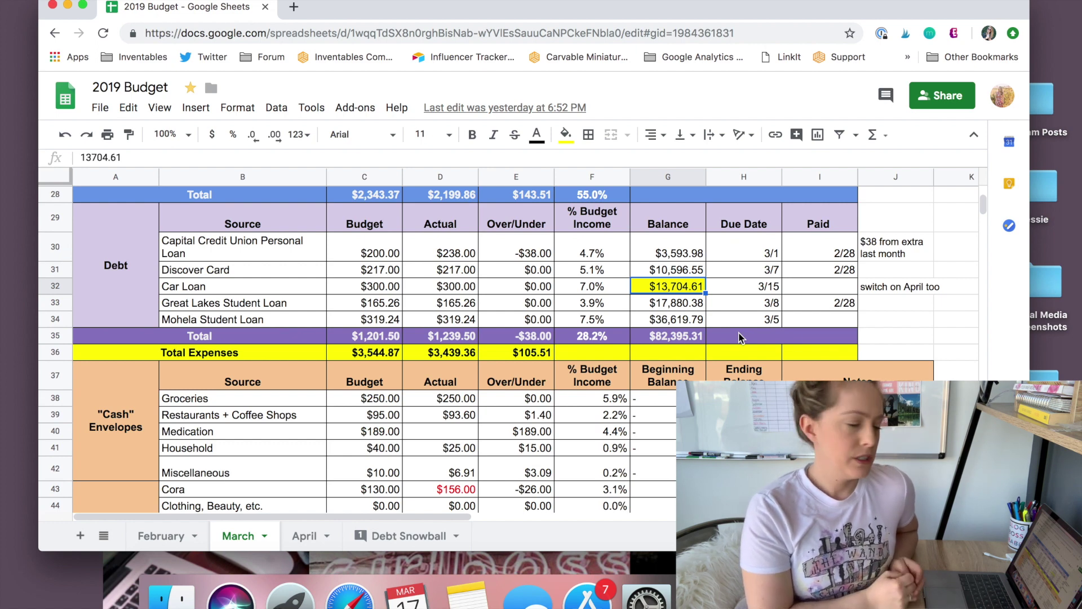
pyautogui.click(428, 288)
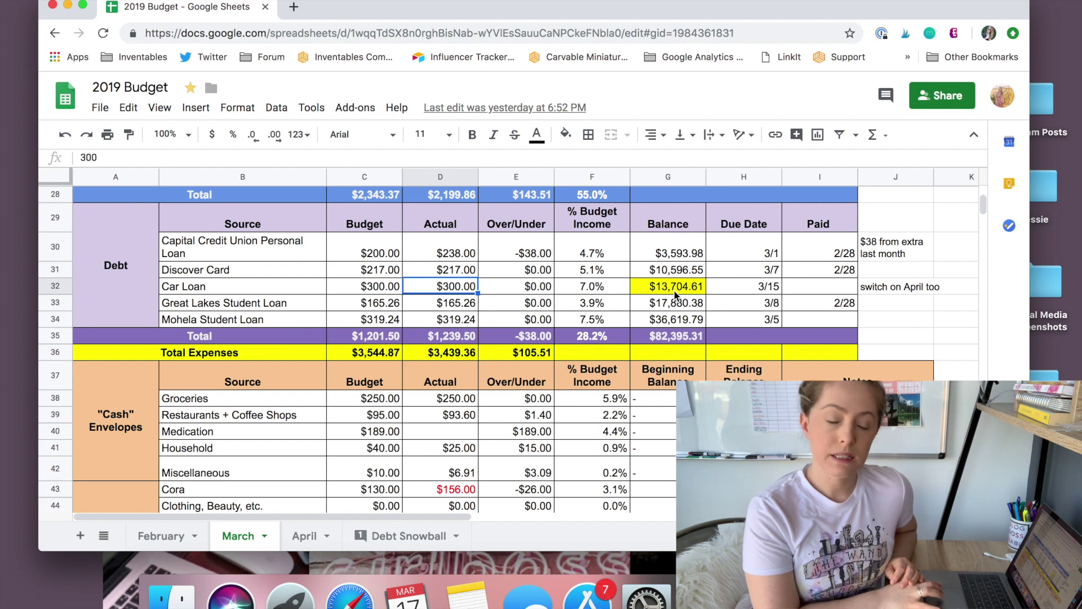
# Check the Great Lakes Student Loan's $165.26 actual payment and remaining balance
pyautogui.click(441, 309)
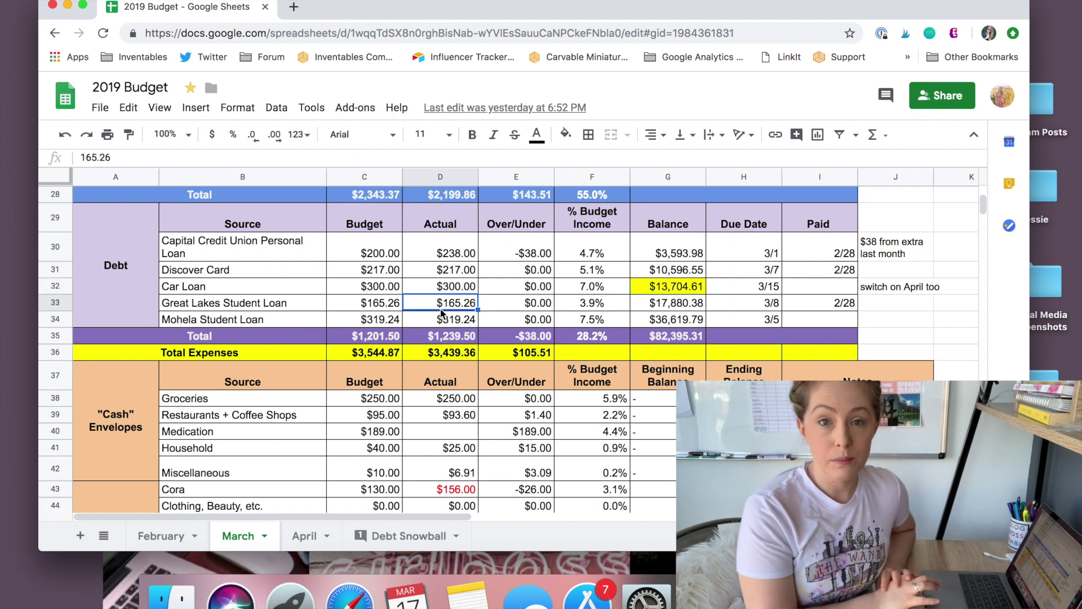
pyautogui.click(224, 307)
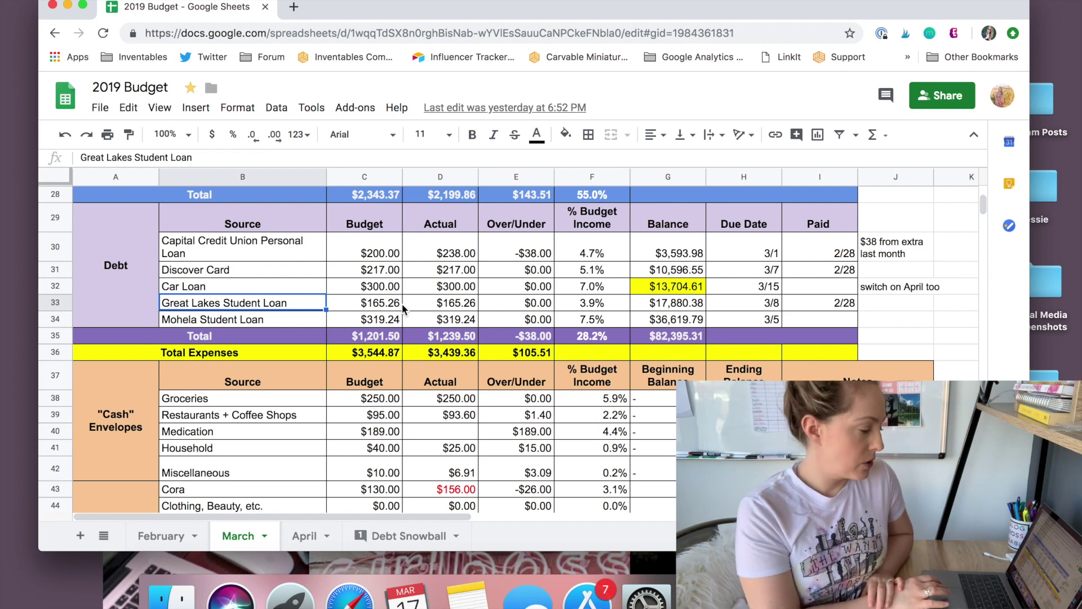
pyautogui.click(425, 304)
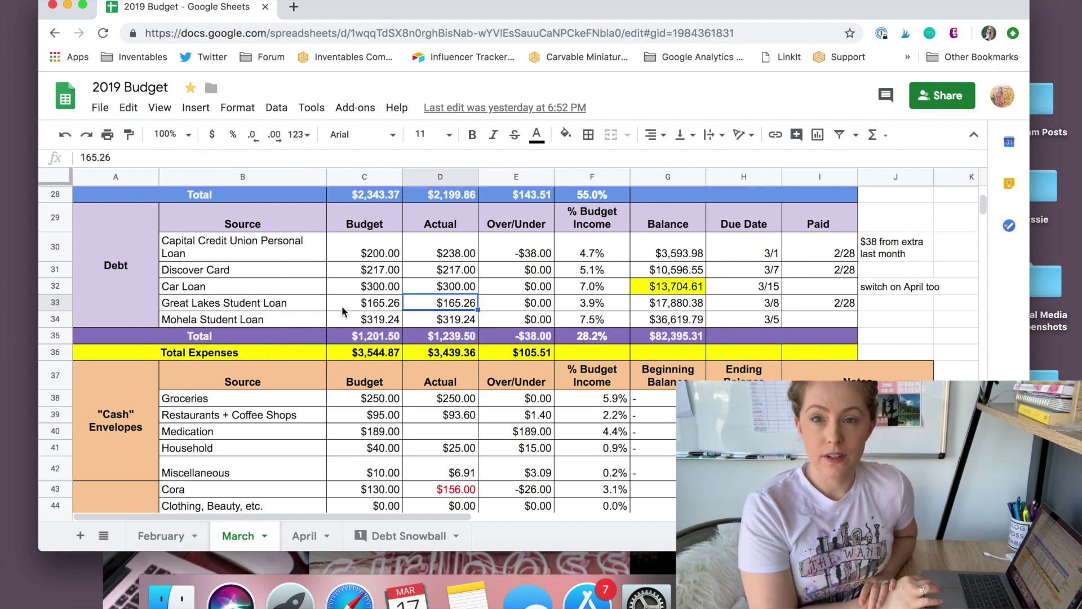
pyautogui.click(679, 306)
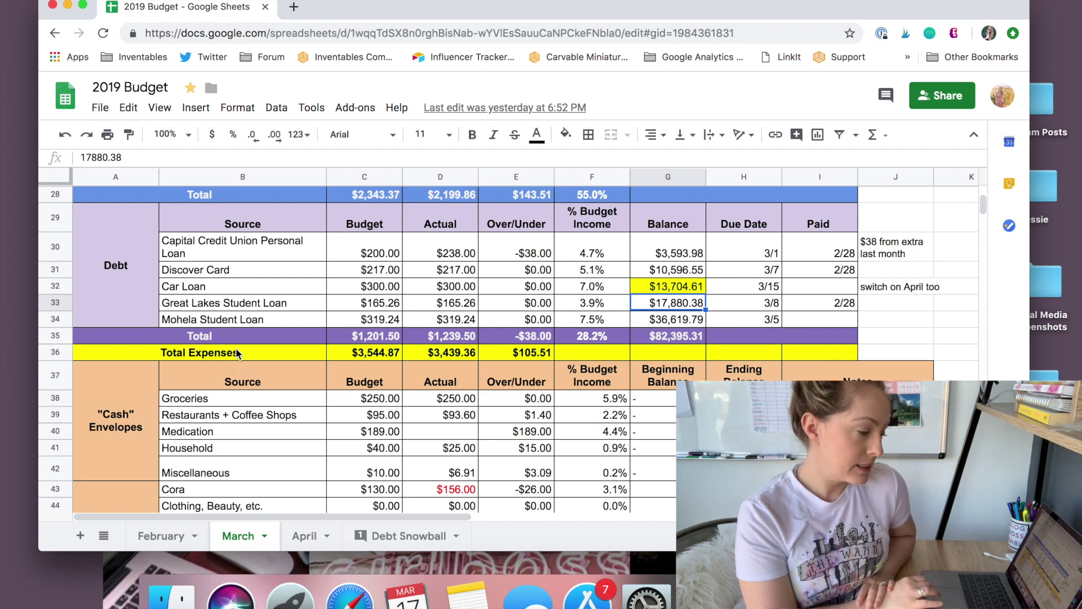
# Check the Mohela Student Loan's budgeted amount and remaining balance
pyautogui.click(228, 319)
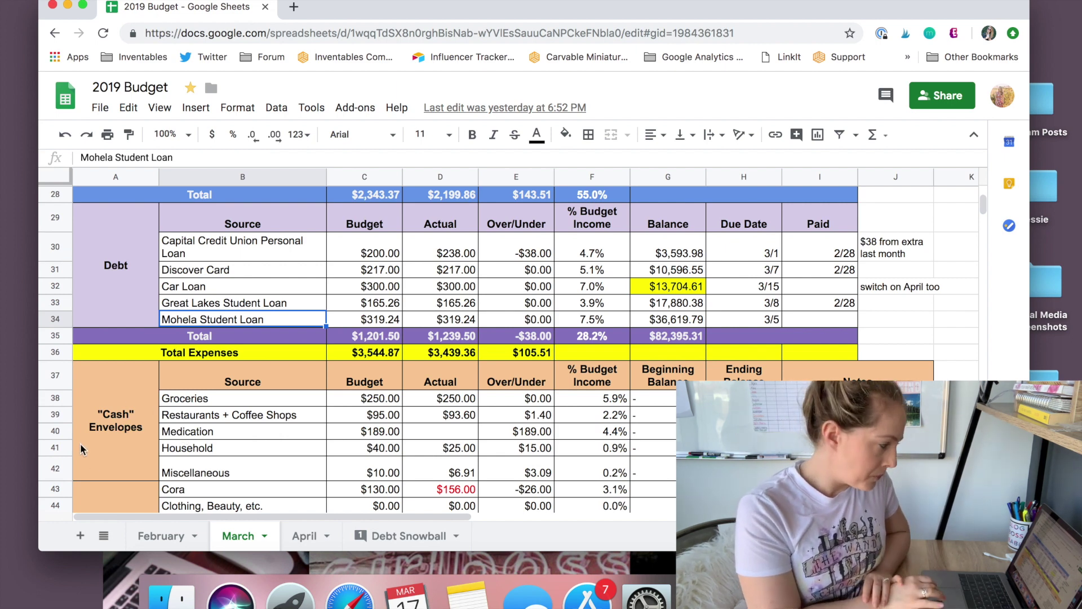
pyautogui.click(376, 317)
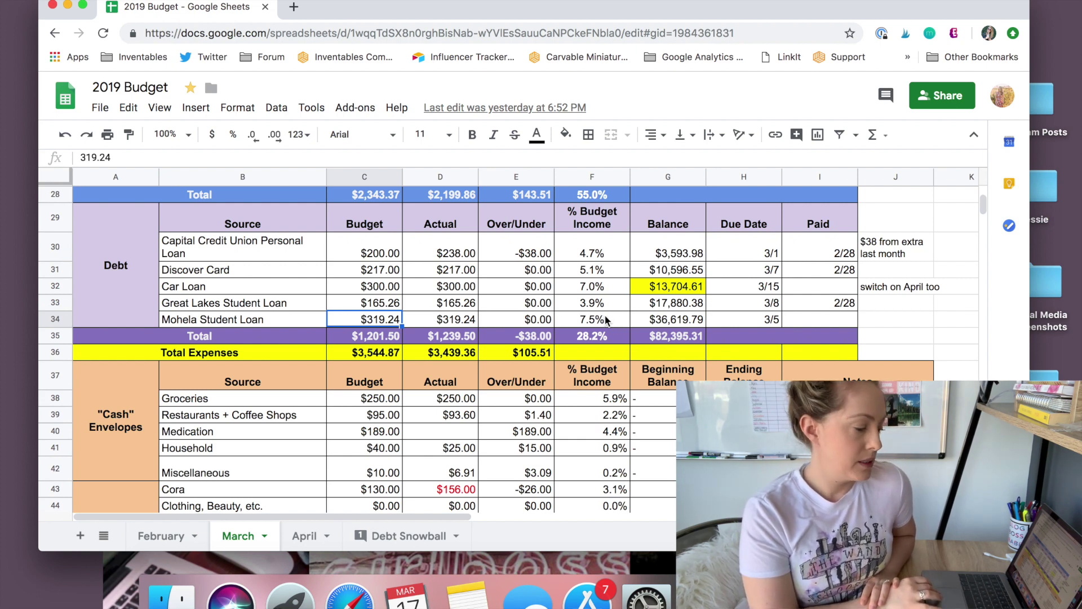
pyautogui.click(666, 320)
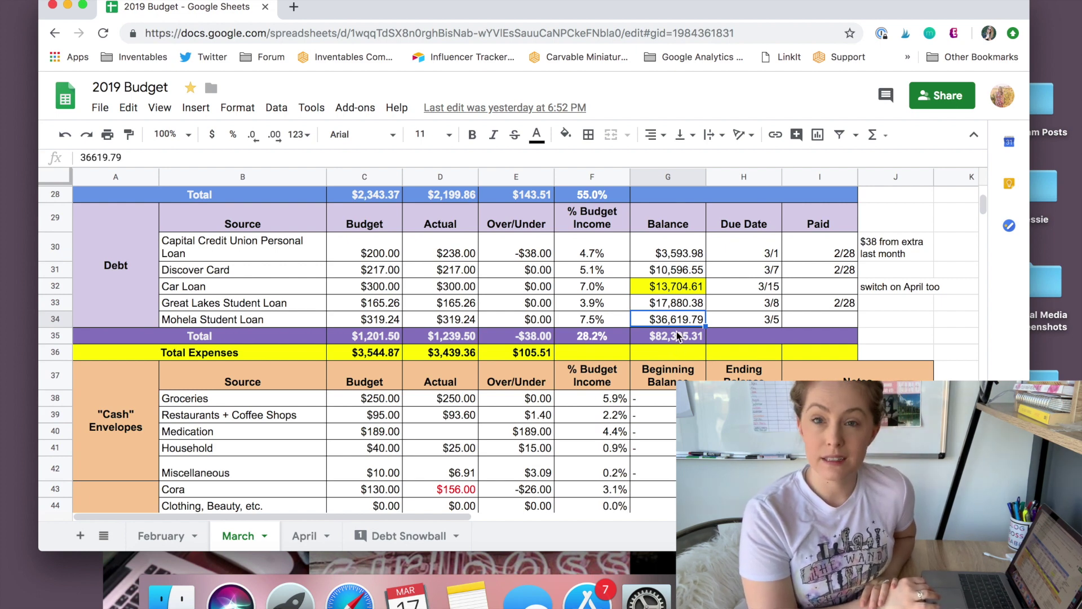
# Inspect the debt total and income-share formulas, then review the paid-off Citi Card on Debt Snowball
pyautogui.click(673, 336)
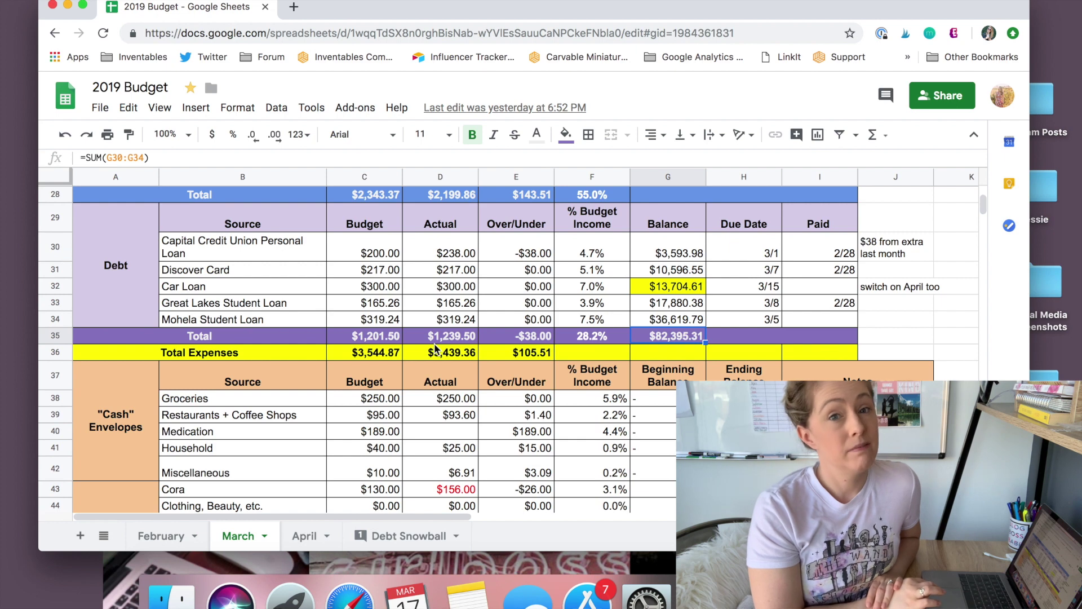
pyautogui.click(587, 336)
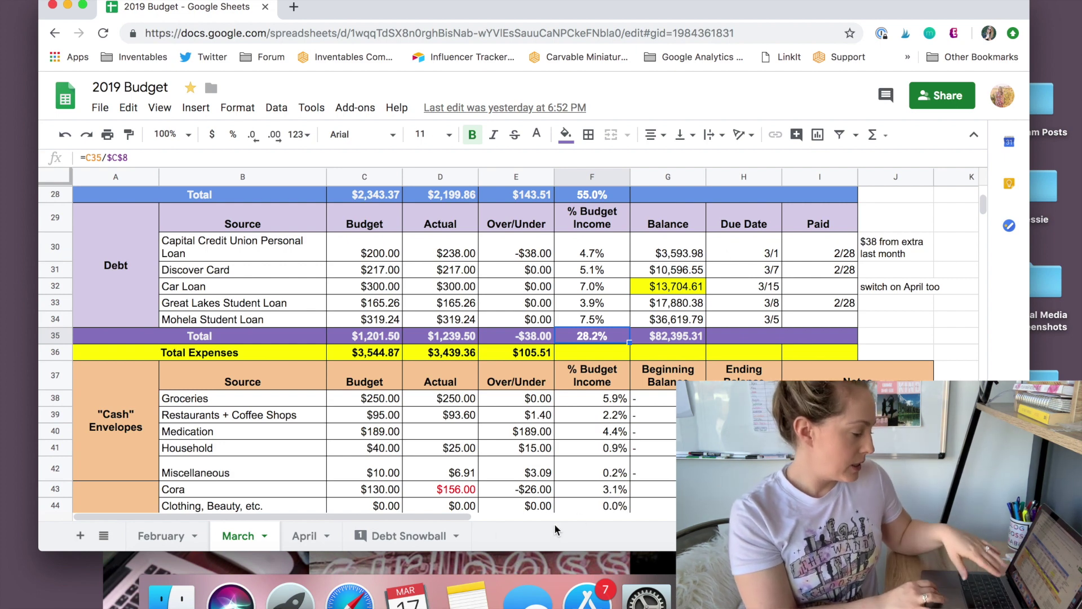
pyautogui.click(442, 536)
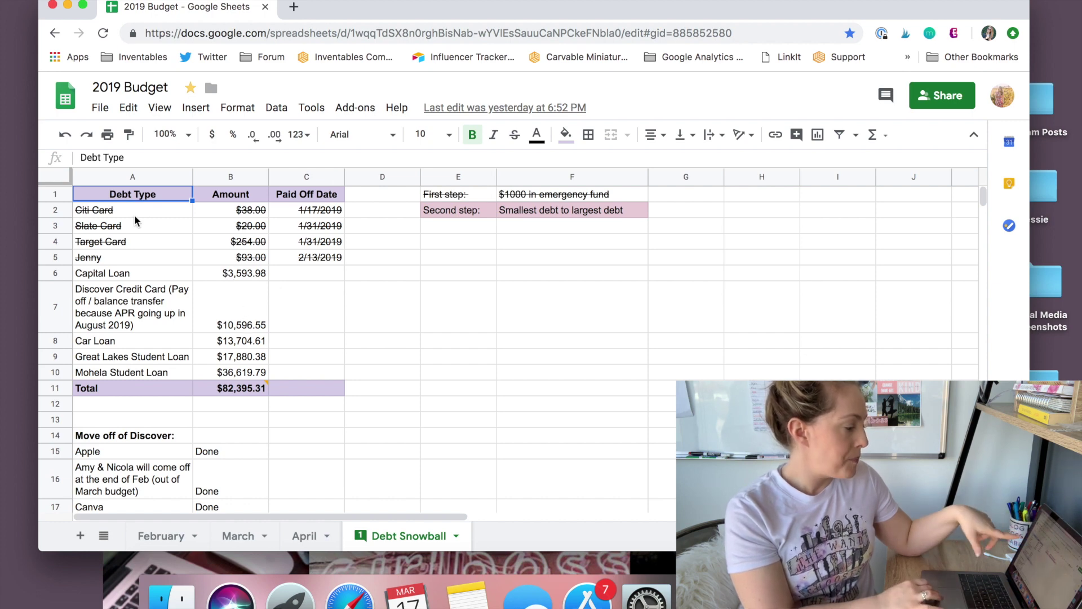
pyautogui.click(250, 211)
pyautogui.click(252, 225)
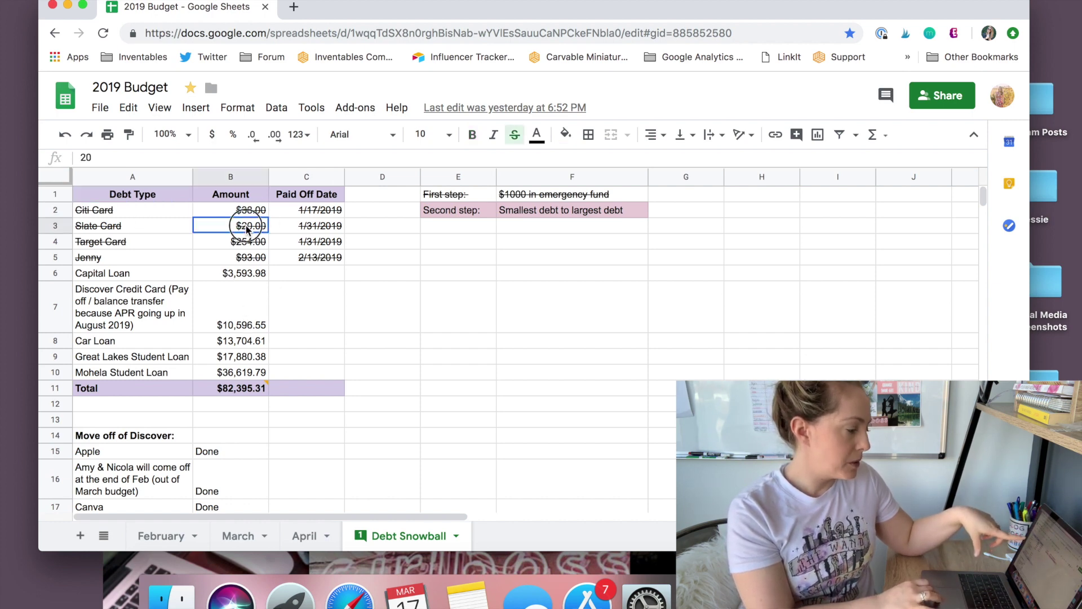
pyautogui.click(246, 213)
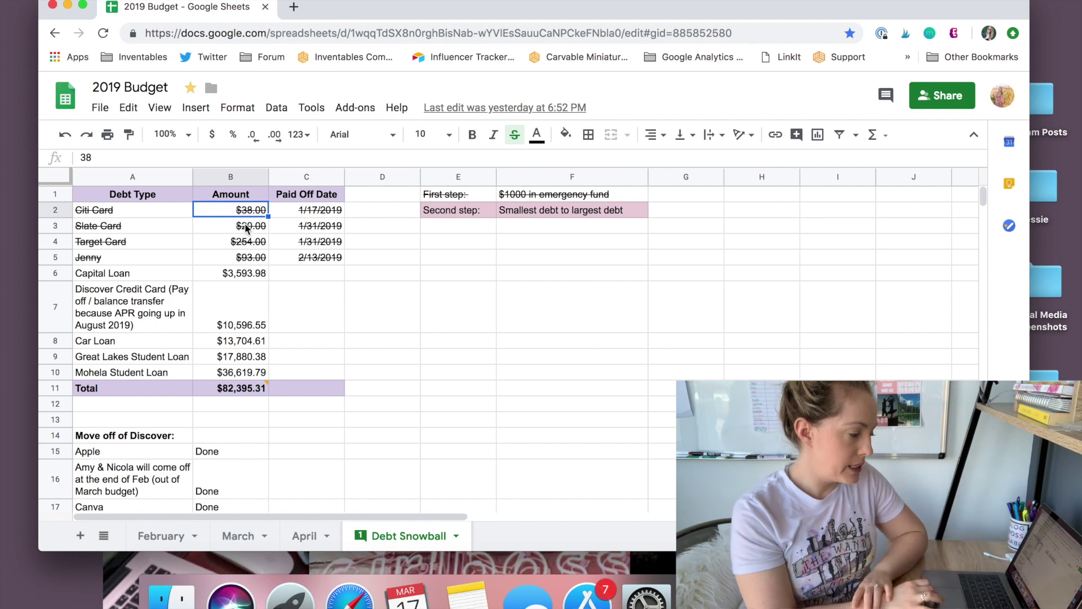
pyautogui.click(246, 228)
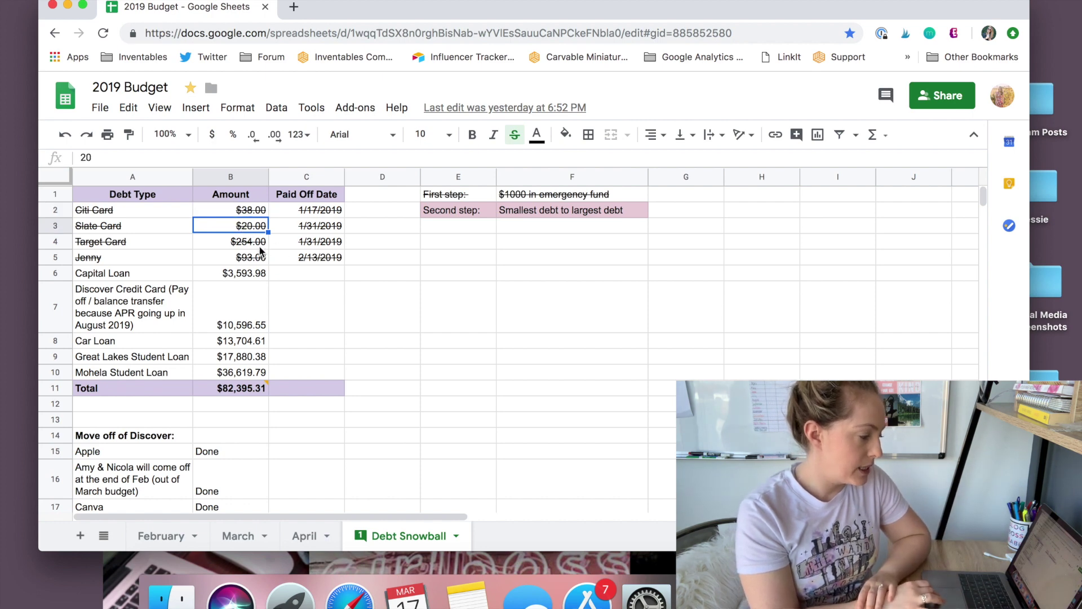
pyautogui.click(261, 248)
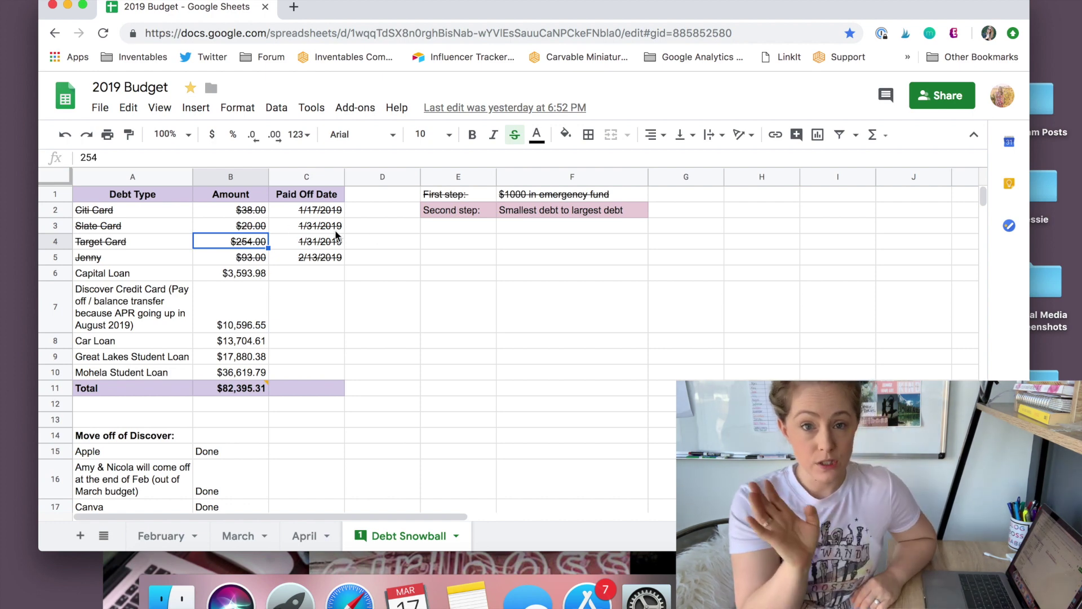
pyautogui.click(235, 260)
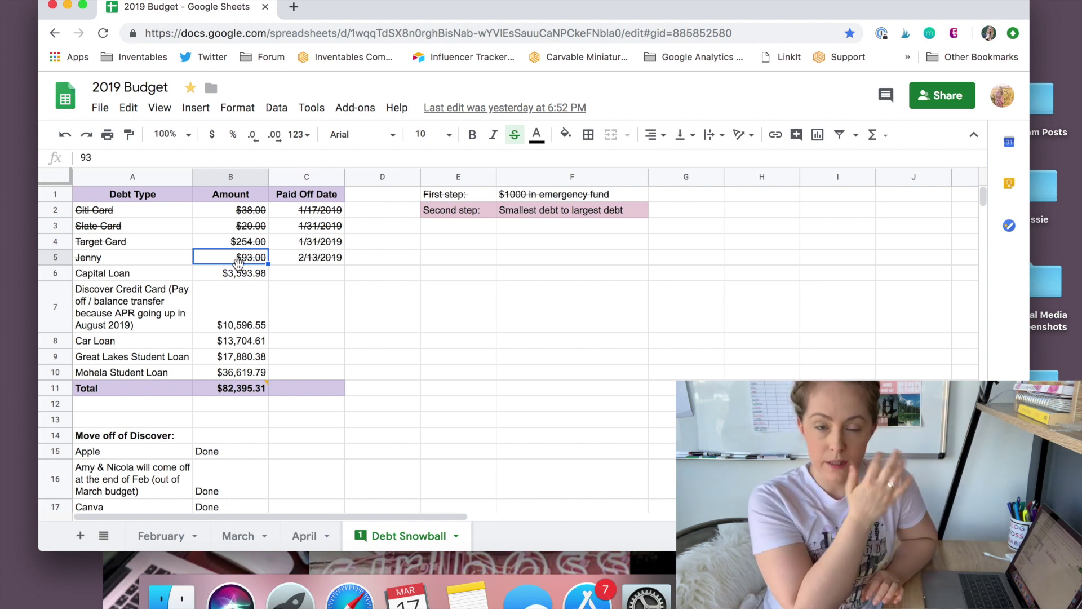
pyautogui.click(319, 260)
pyautogui.click(243, 258)
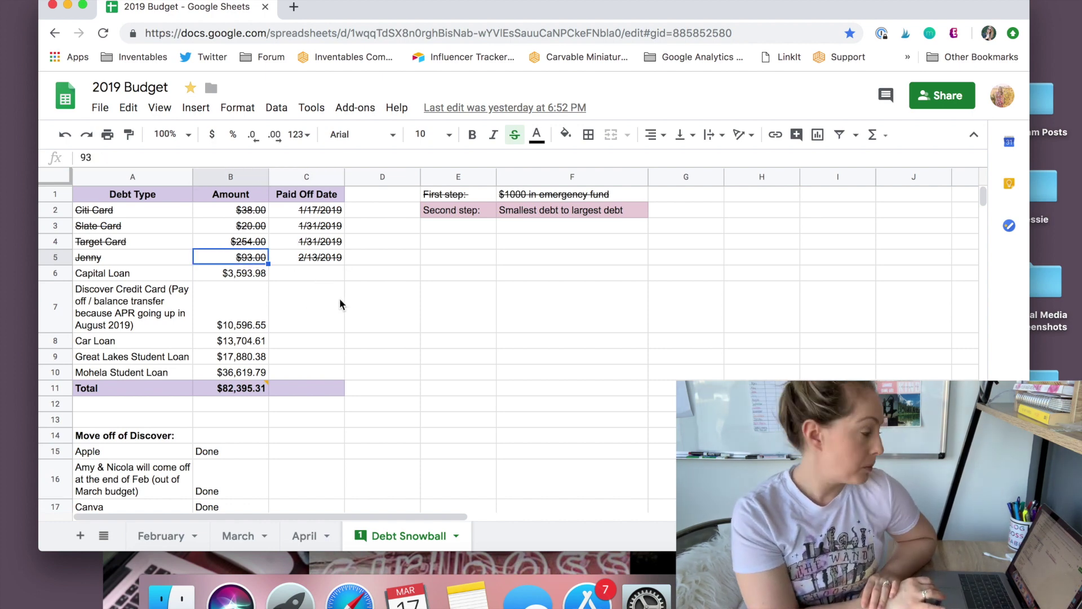
pyautogui.press('Down')
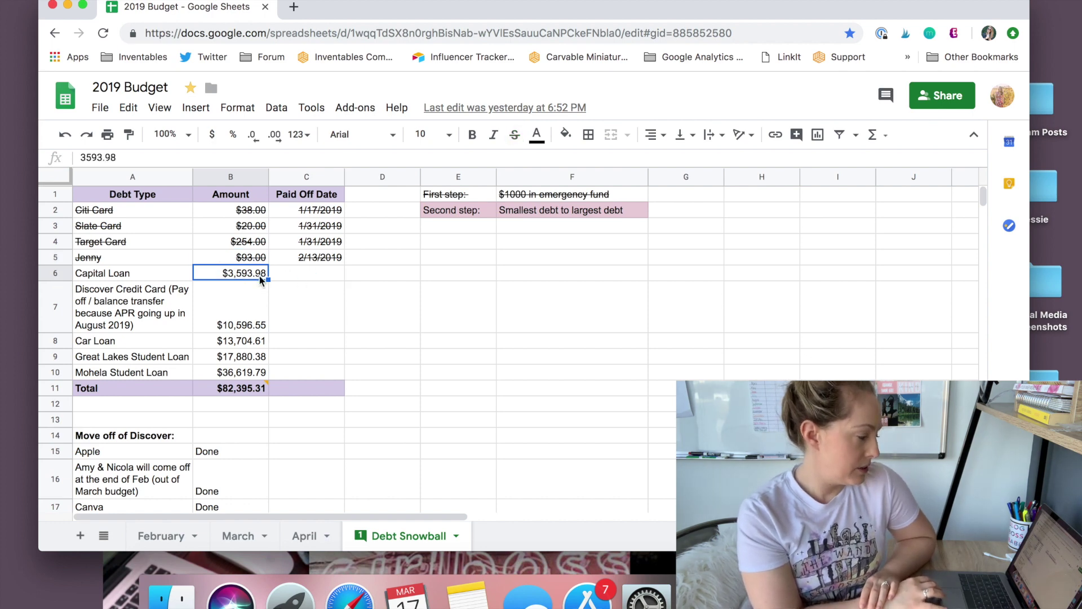
pyautogui.moveTo(254, 275); pyautogui.dragTo(261, 370)
pyautogui.click(327, 330)
pyautogui.press('Down')
pyautogui.press('Down')
pyautogui.press('Down')
pyautogui.press('Down')
pyautogui.press('Left')
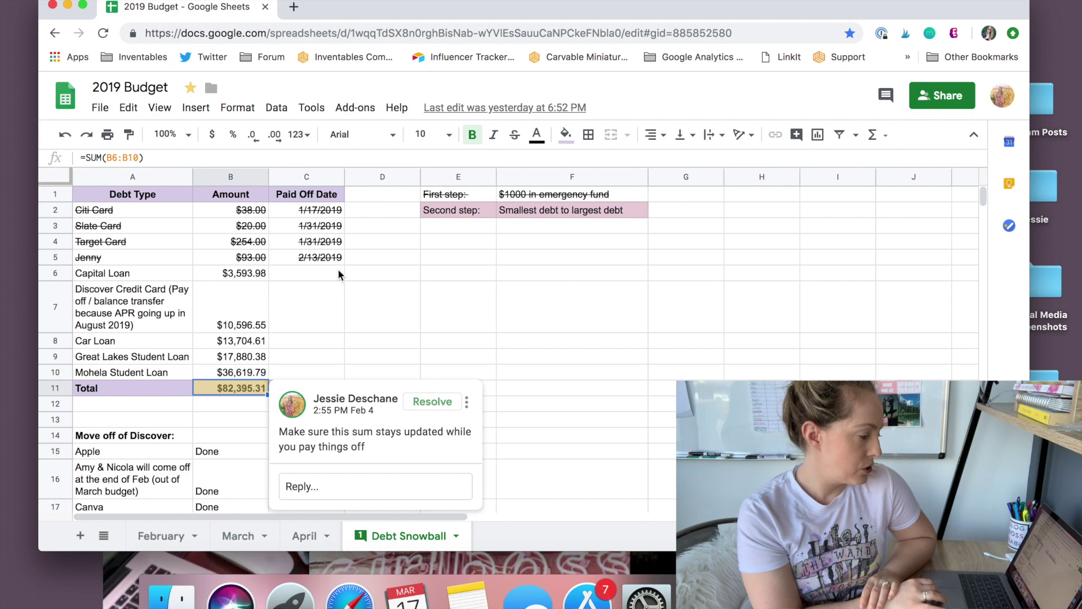
pyautogui.click(353, 289)
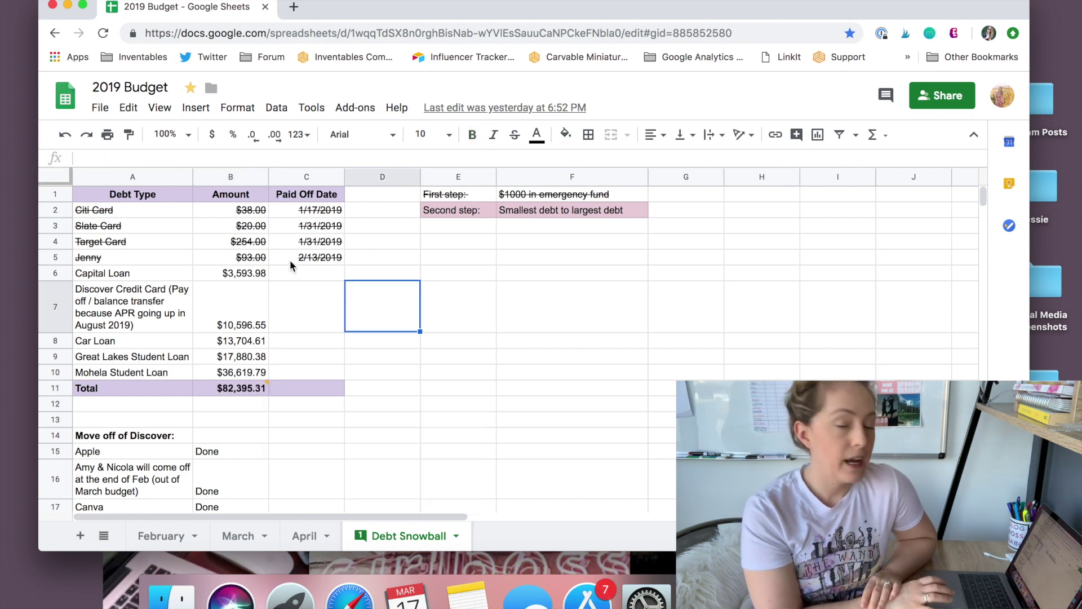